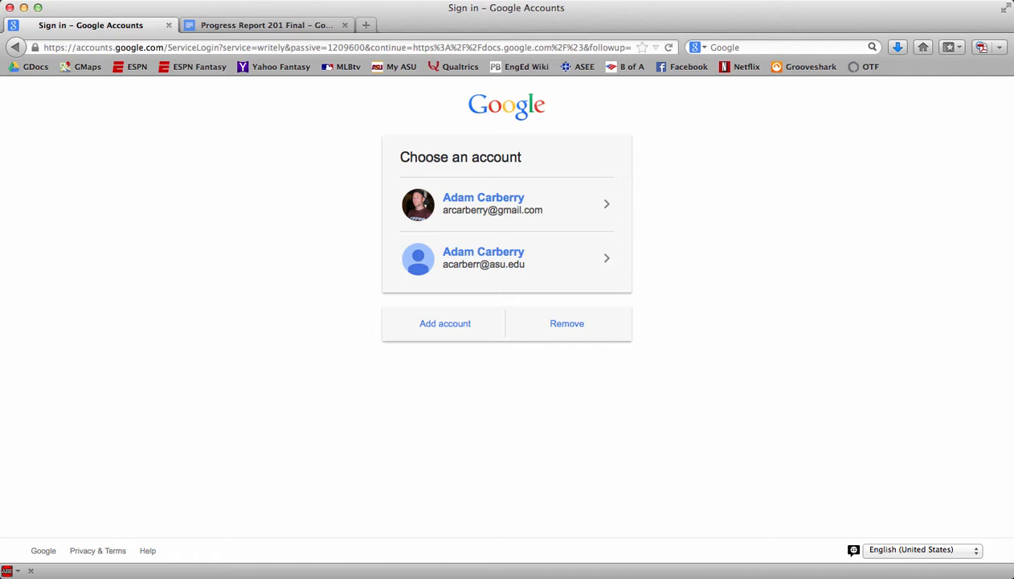
# Step: Sign in to the asu.edu account by entering the account password, and dismiss the offer to remember the password
pyautogui.click(499, 257)
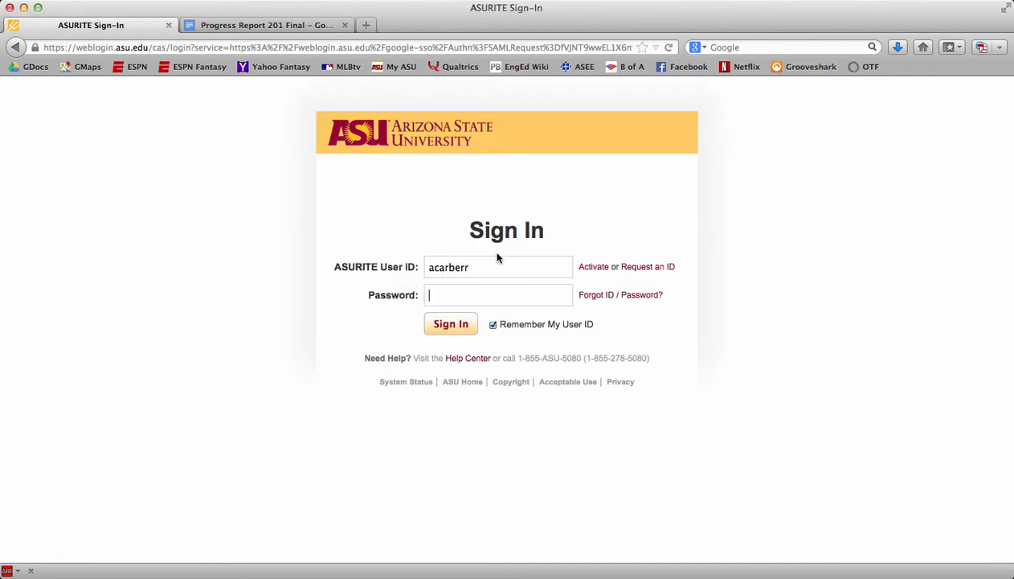
pyautogui.write('•••••••••••')
pyautogui.press('Return')
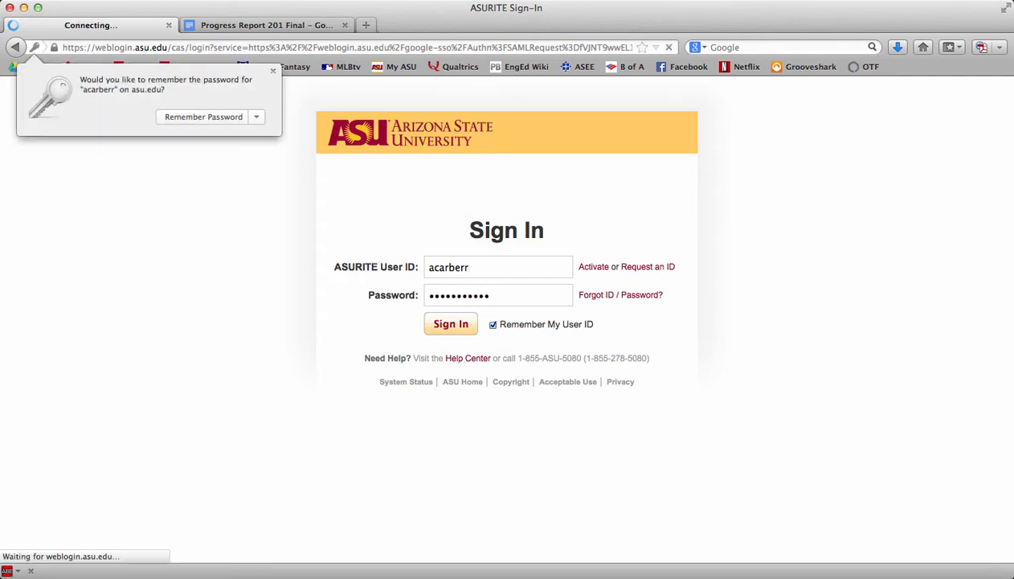
pyautogui.click(273, 71)
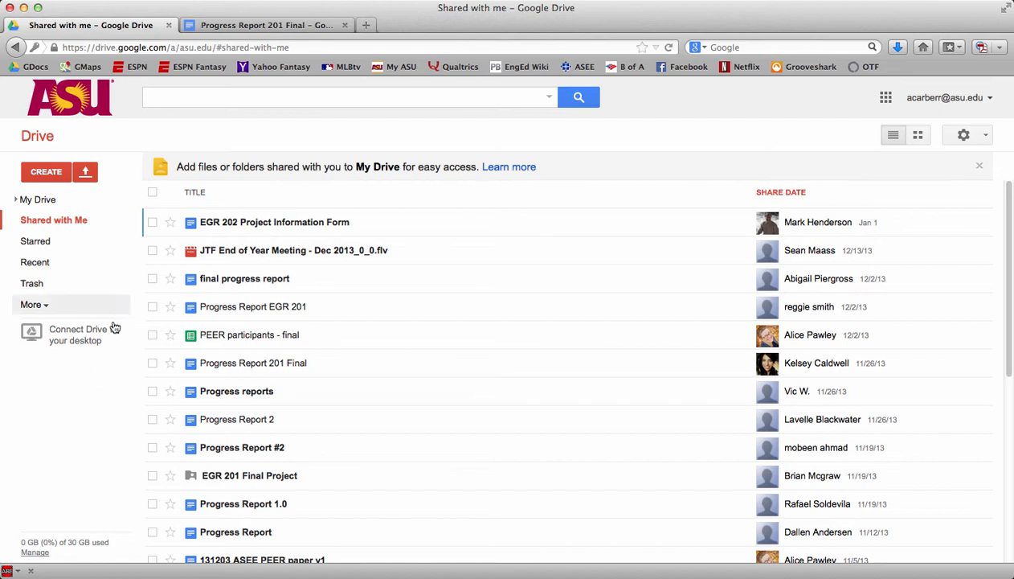
# Step: Create a new document in Drive and name it "Test Document"
pyautogui.click(46, 172)
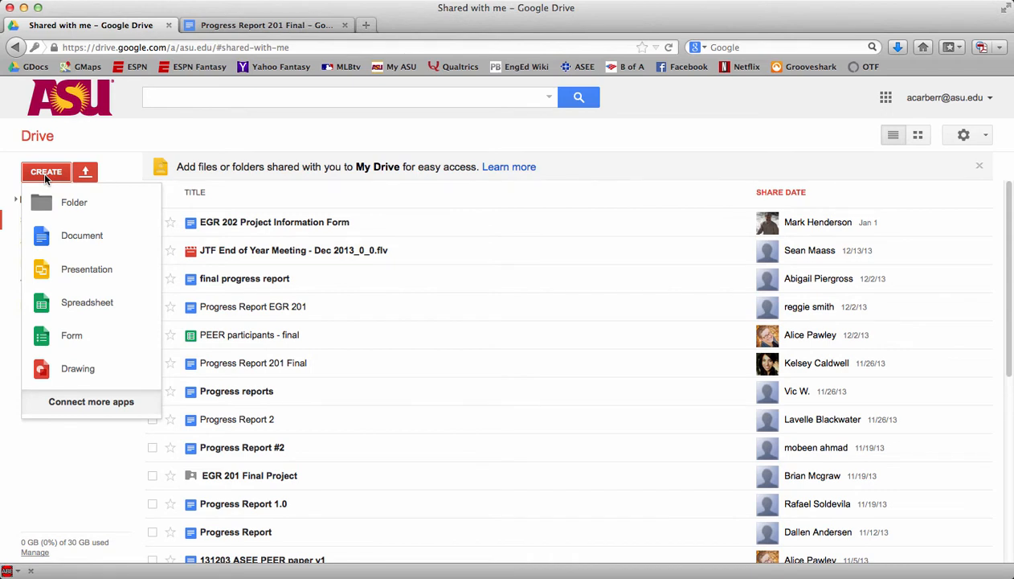
pyautogui.click(73, 239)
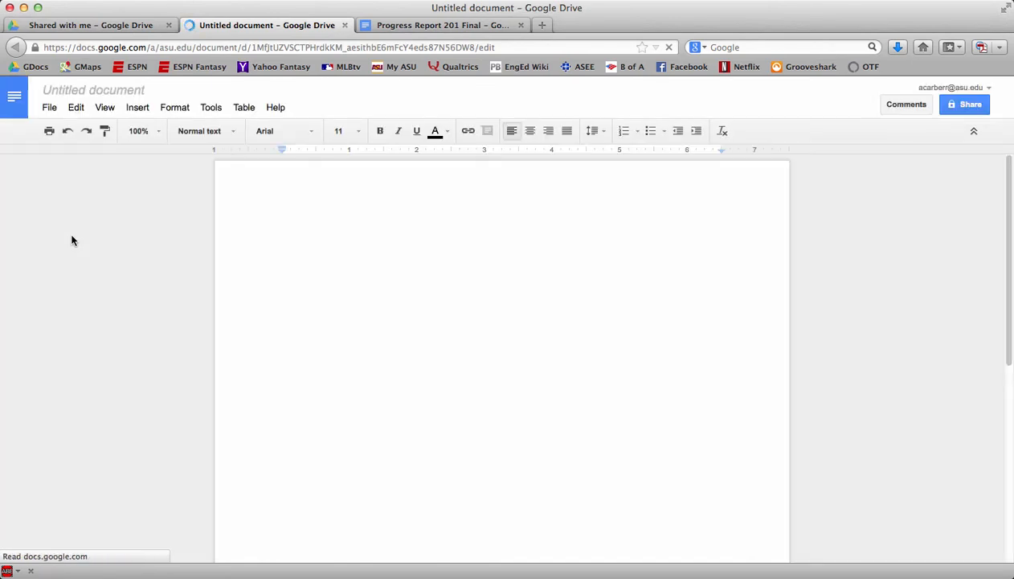
pyautogui.click(128, 93)
pyautogui.write('Te')
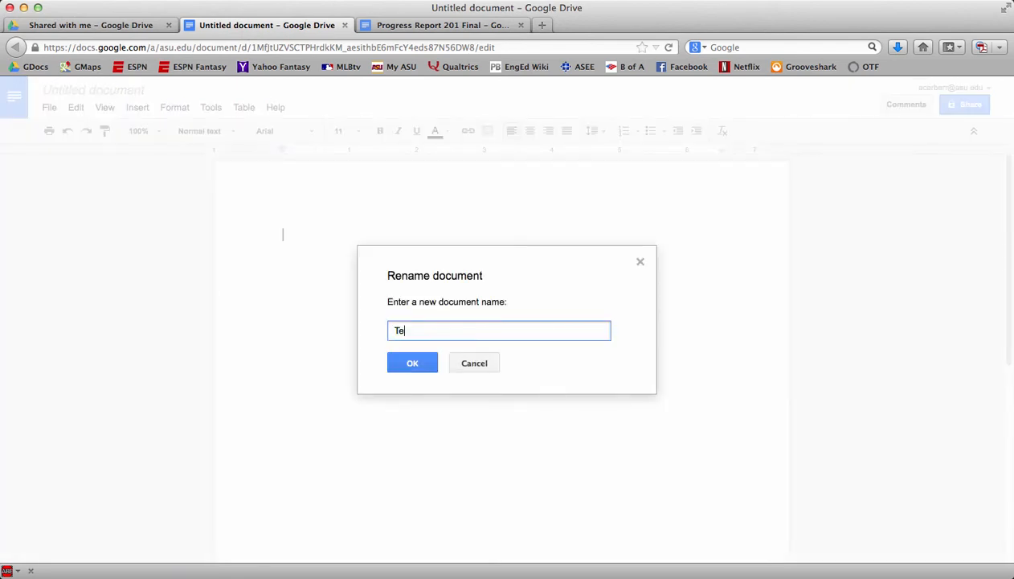
pyautogui.write('st Document')
pyautogui.click(404, 363)
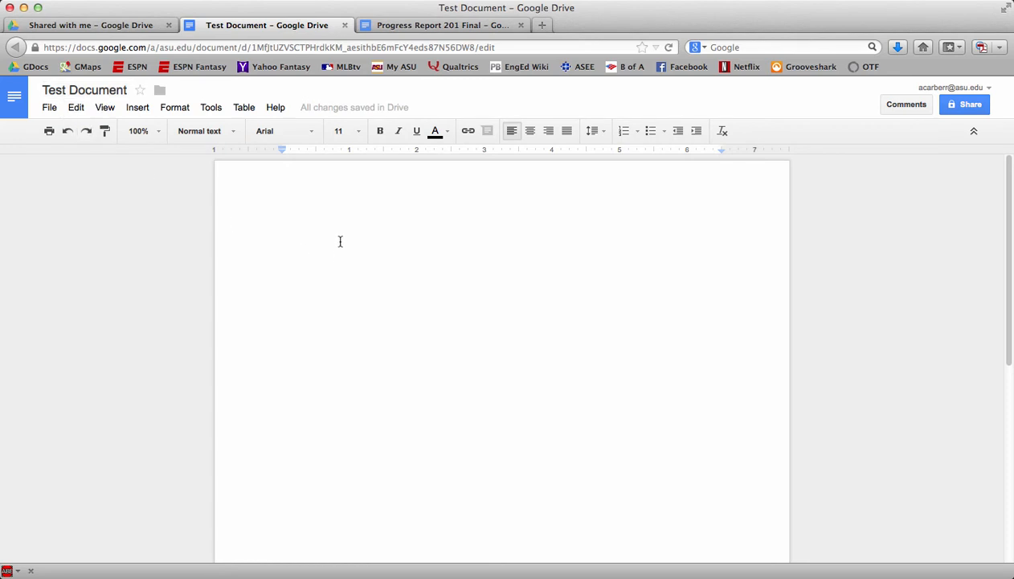
# Step: Write "Hello Class! This is constantly saving." in the document body
pyautogui.write('Hello C')
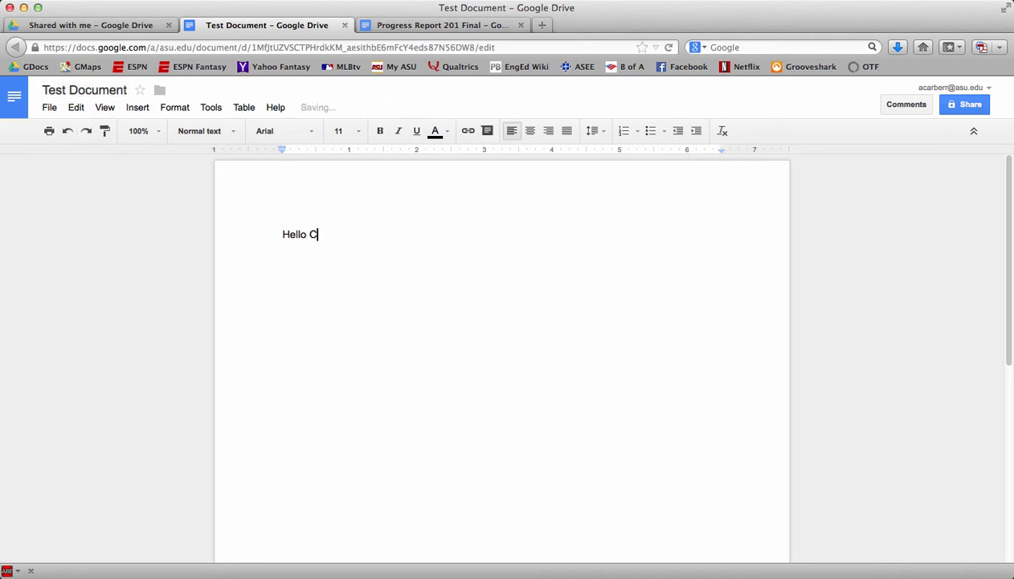
pyautogui.write('lass!')
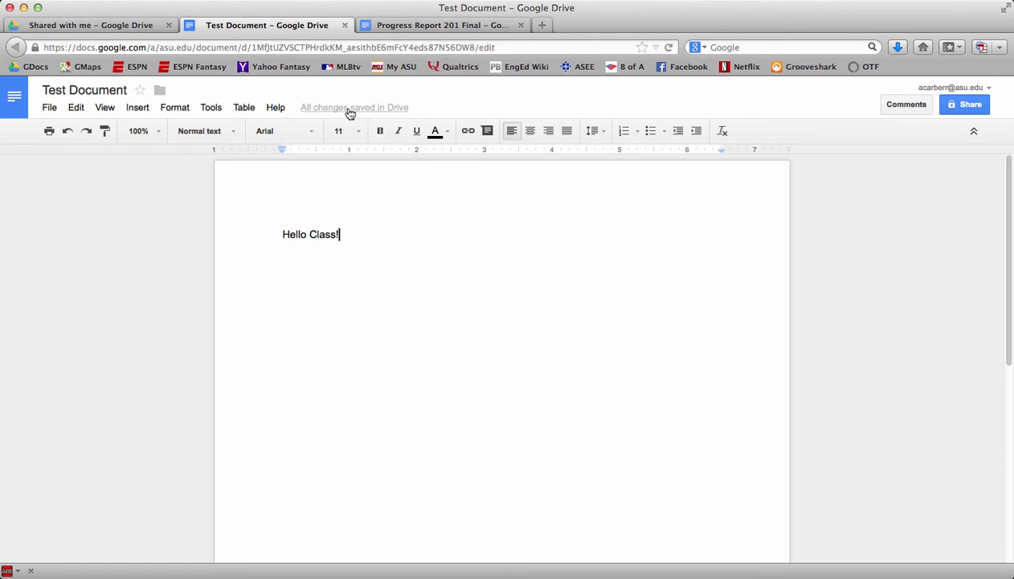
pyautogui.moveTo(369, 114)
pyautogui.write('This is constan')
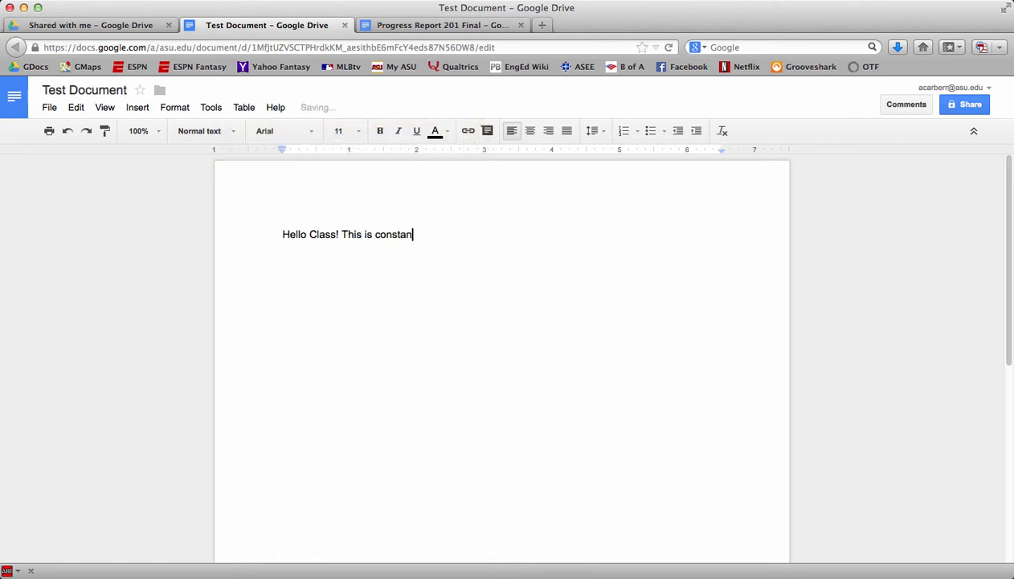
pyautogui.write('tly saving.')
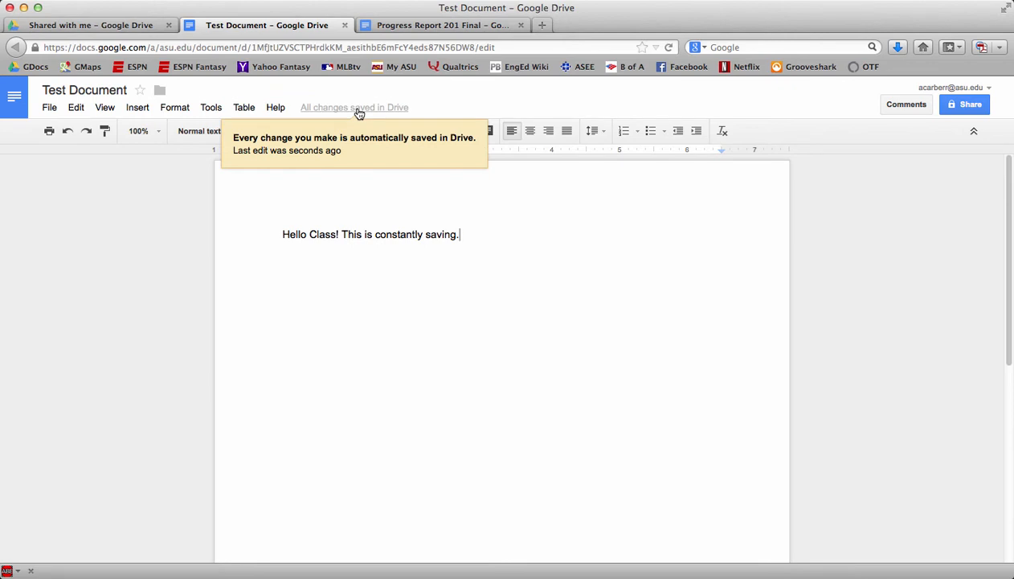
# Step: Review the revision histories of Test Document and Progress Report 201 Final, including the latter's November 14, 2:43 PM revision, and return to editing Test Document
pyautogui.click(359, 109)
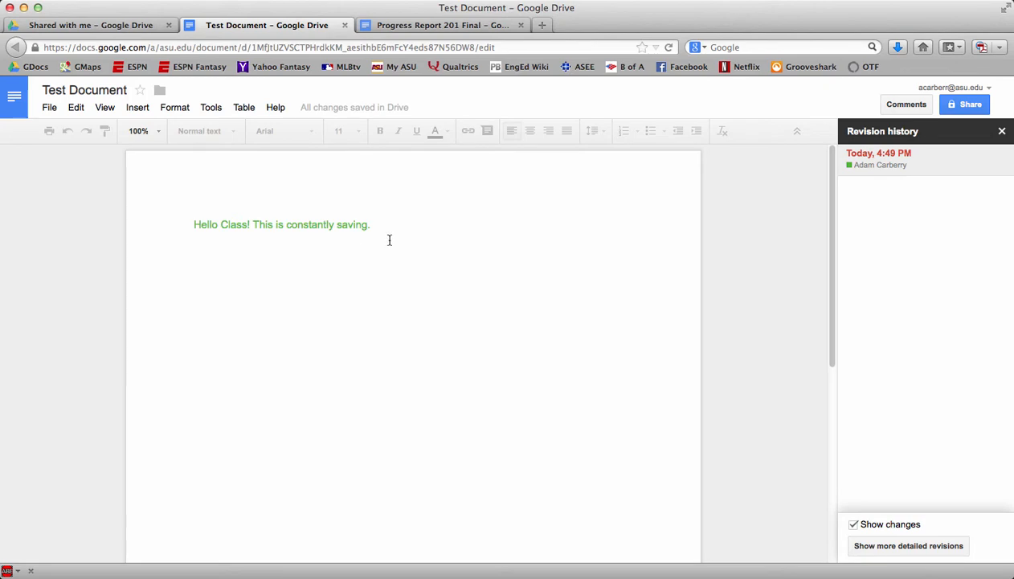
pyautogui.click(454, 29)
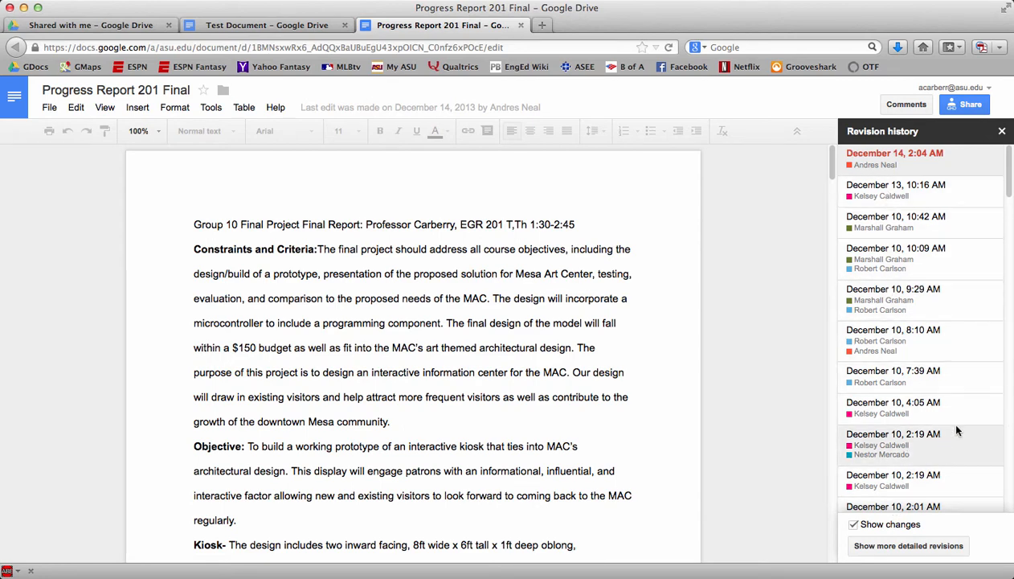
pyautogui.scroll(-1, 904, 392)
pyautogui.scroll(-10, 904, 391)
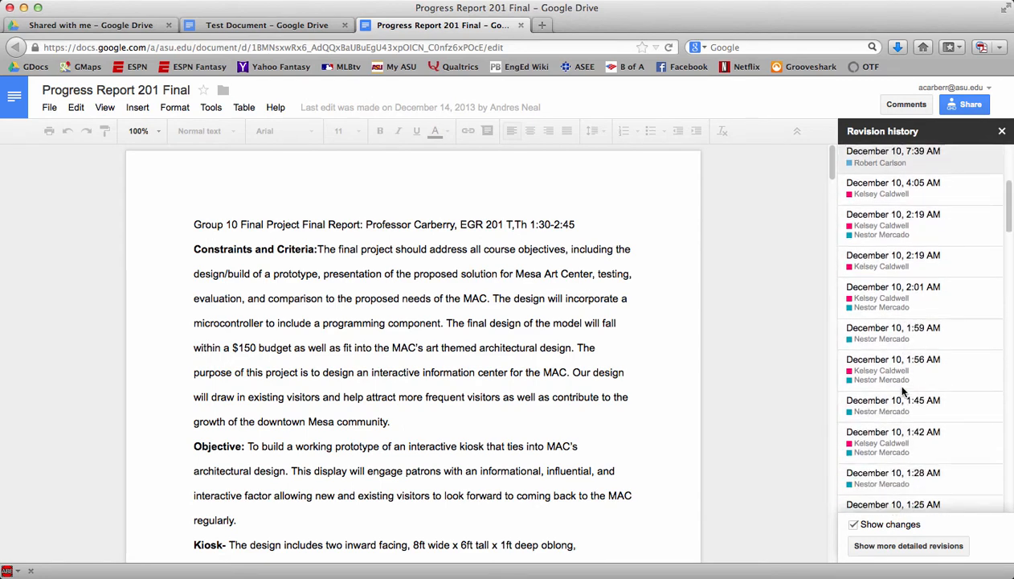
pyautogui.scroll(-15, 903, 391)
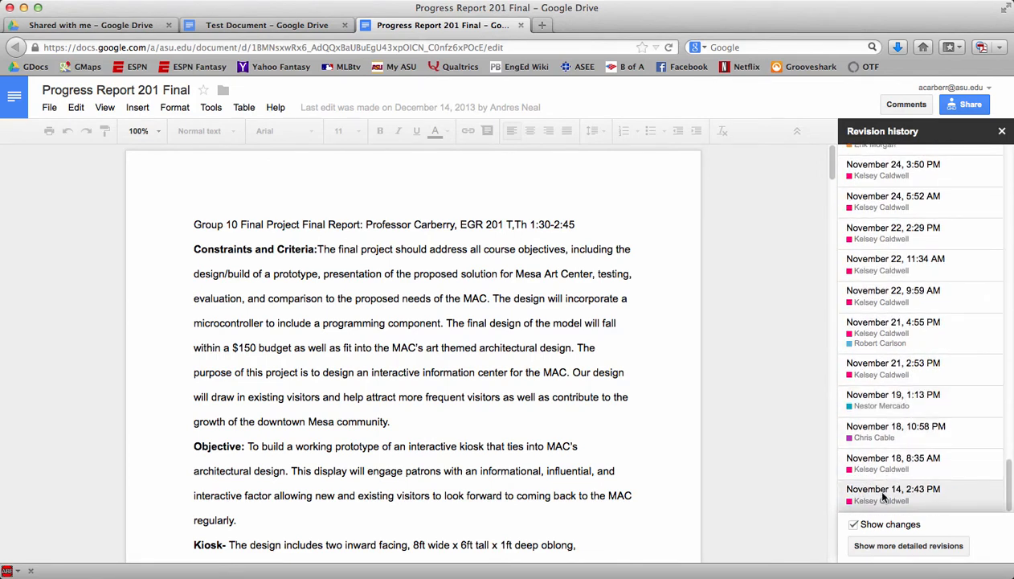
pyautogui.click(882, 492)
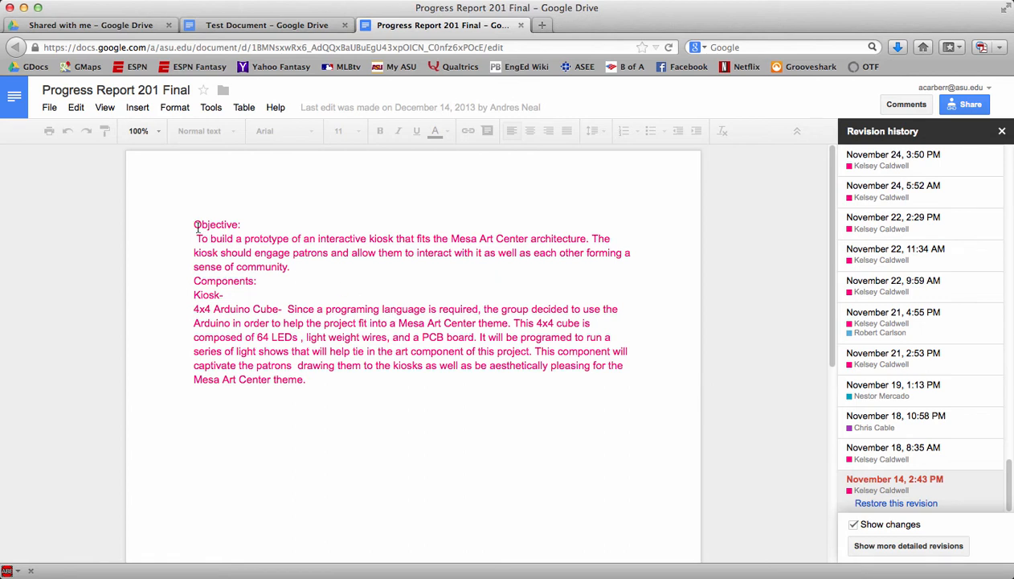
pyautogui.moveTo(186, 224); pyautogui.dragTo(347, 383)
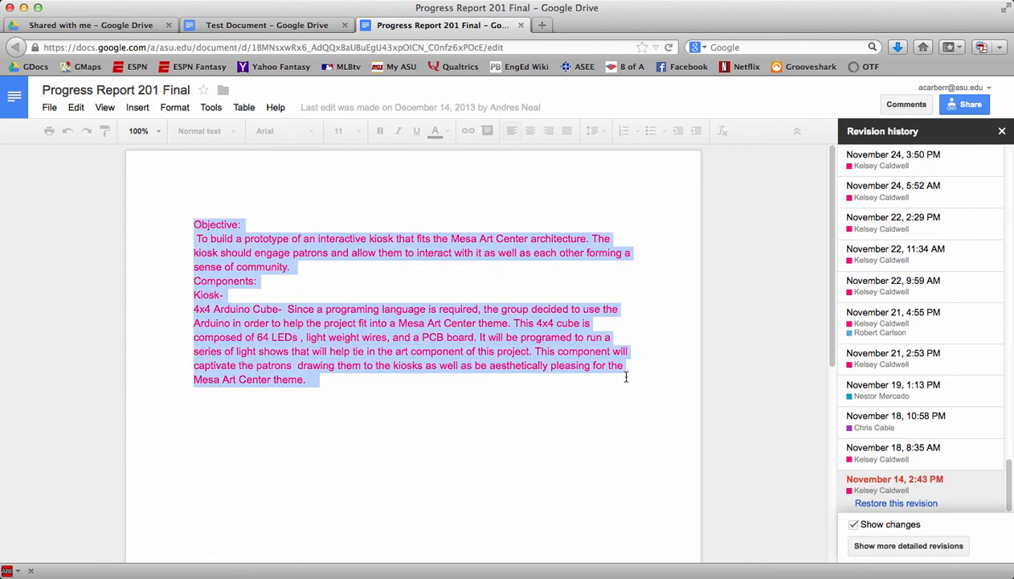
pyautogui.click(275, 27)
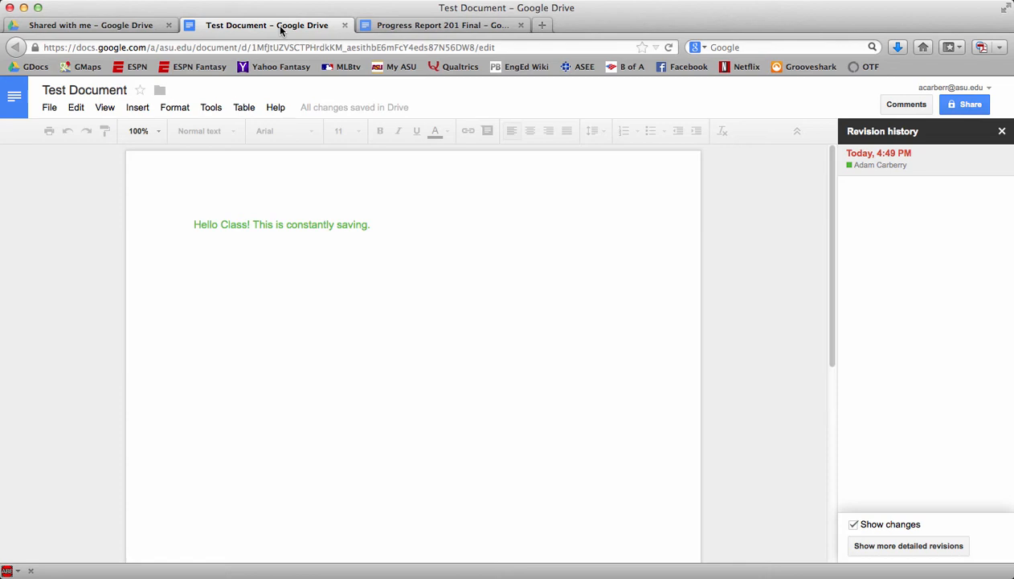
pyautogui.click(1001, 131)
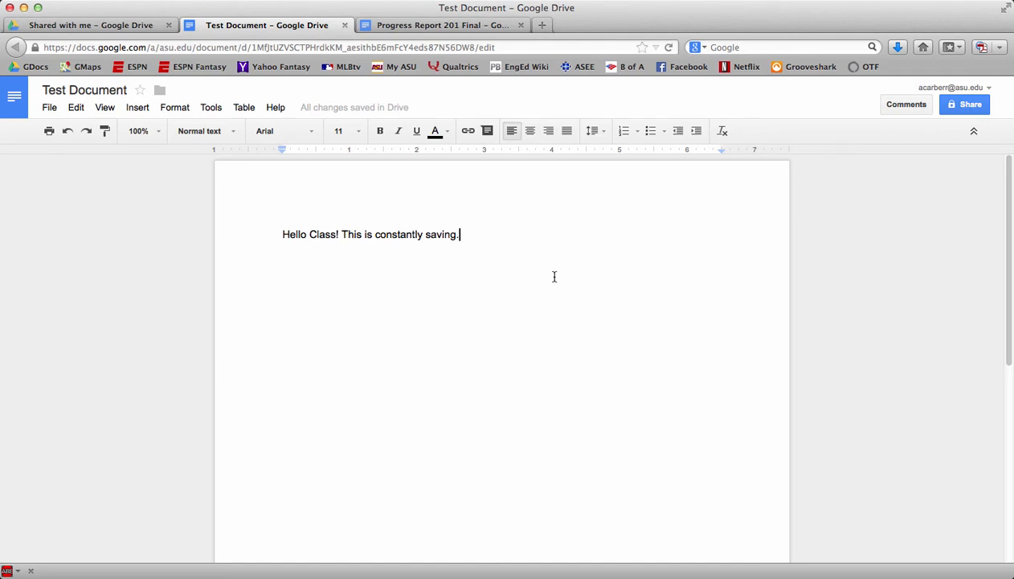
# Step: Examine Test Document's sharing settings and the permission options for invited people, and close them without inviting anyone
pyautogui.click(968, 109)
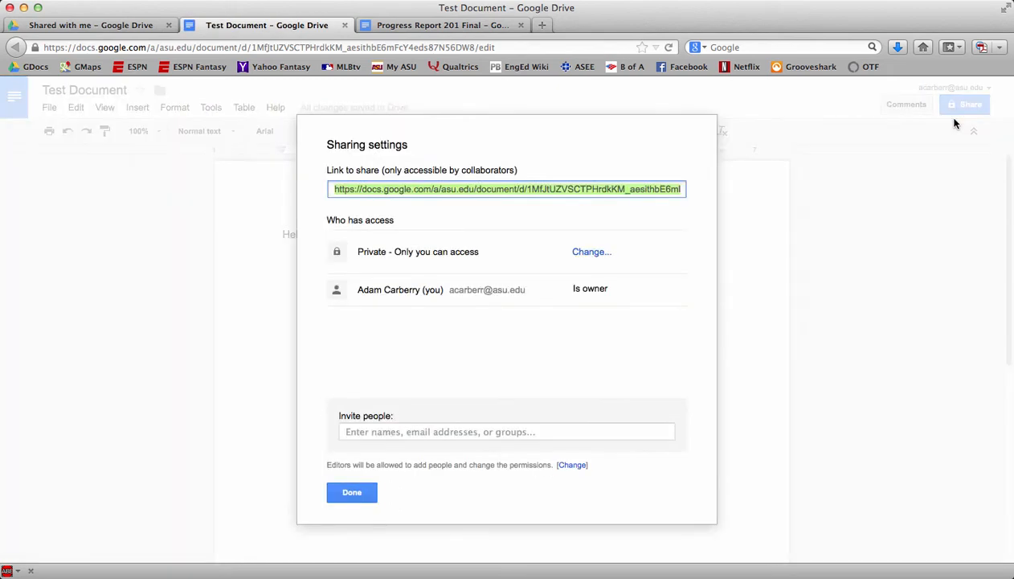
pyautogui.click(394, 432)
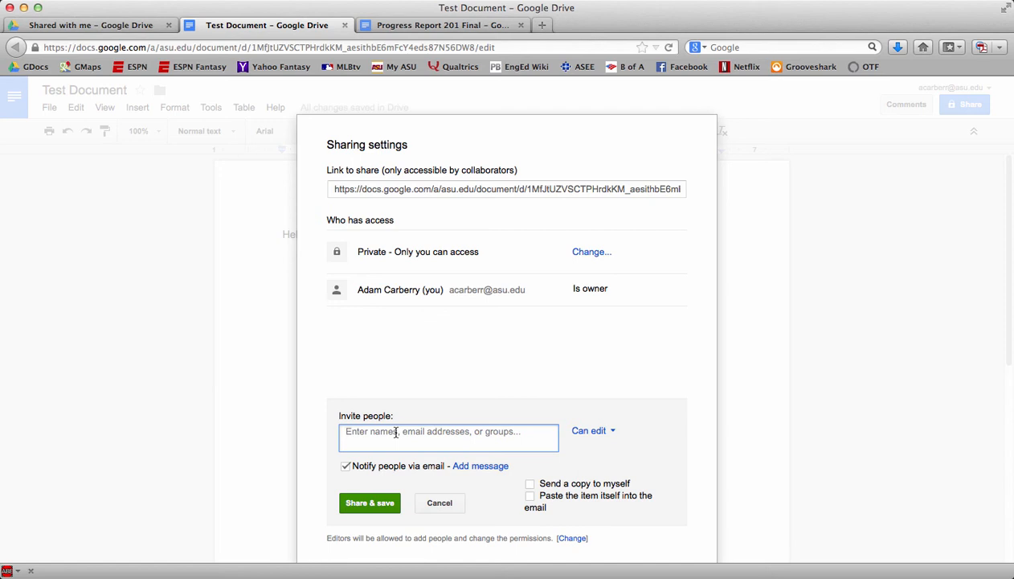
pyautogui.click(614, 432)
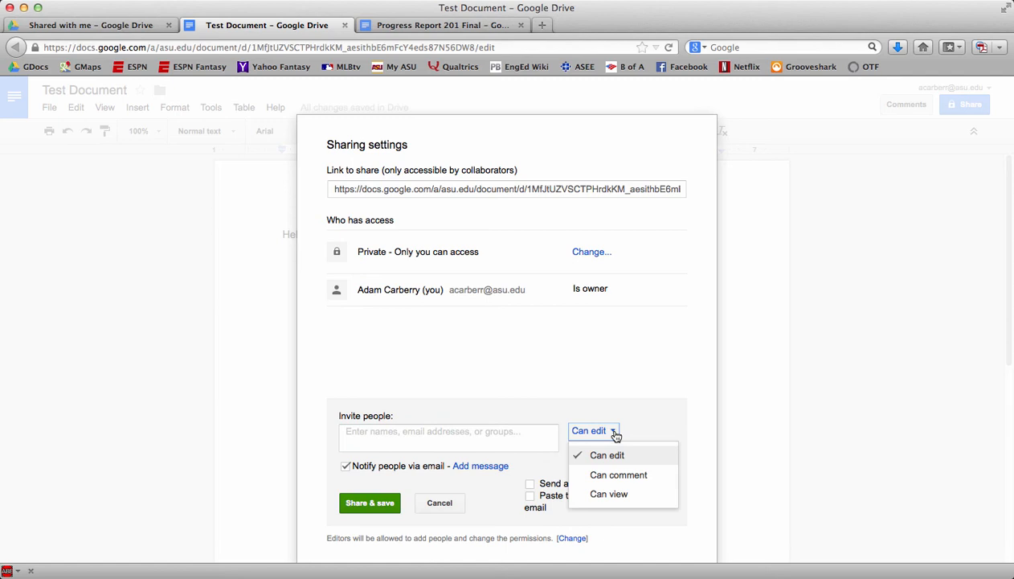
pyautogui.click(441, 426)
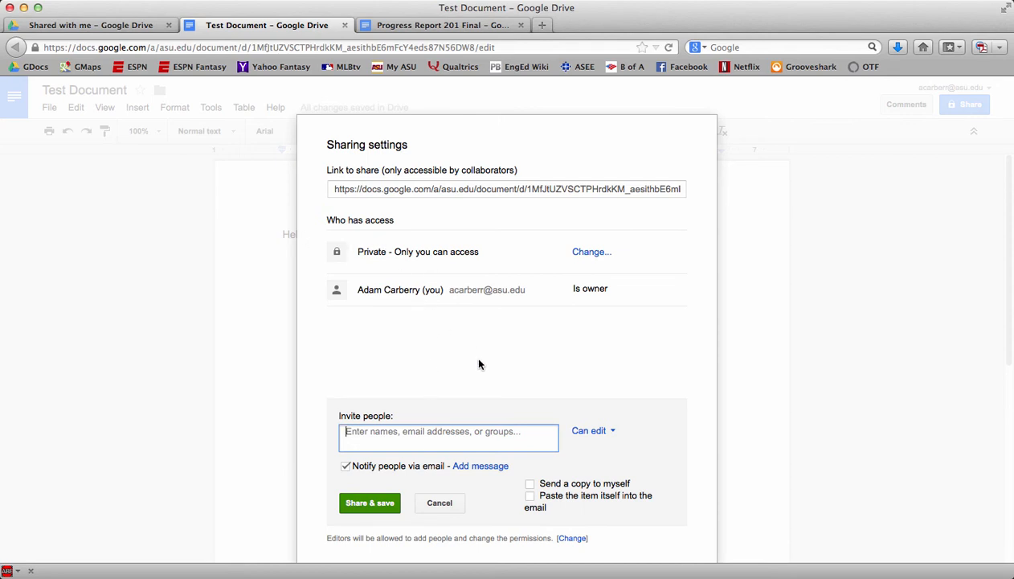
pyautogui.click(438, 505)
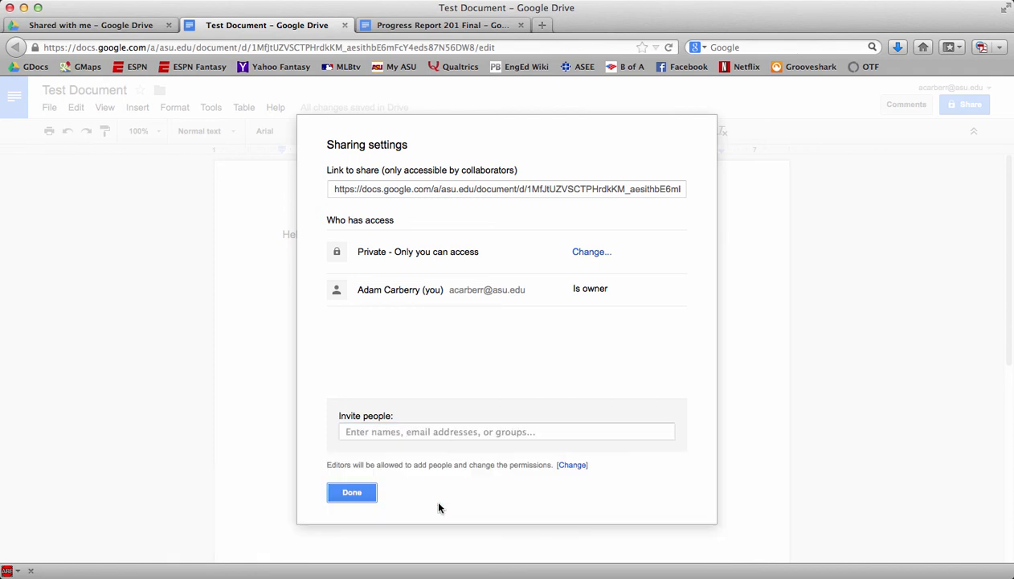
pyautogui.click(367, 489)
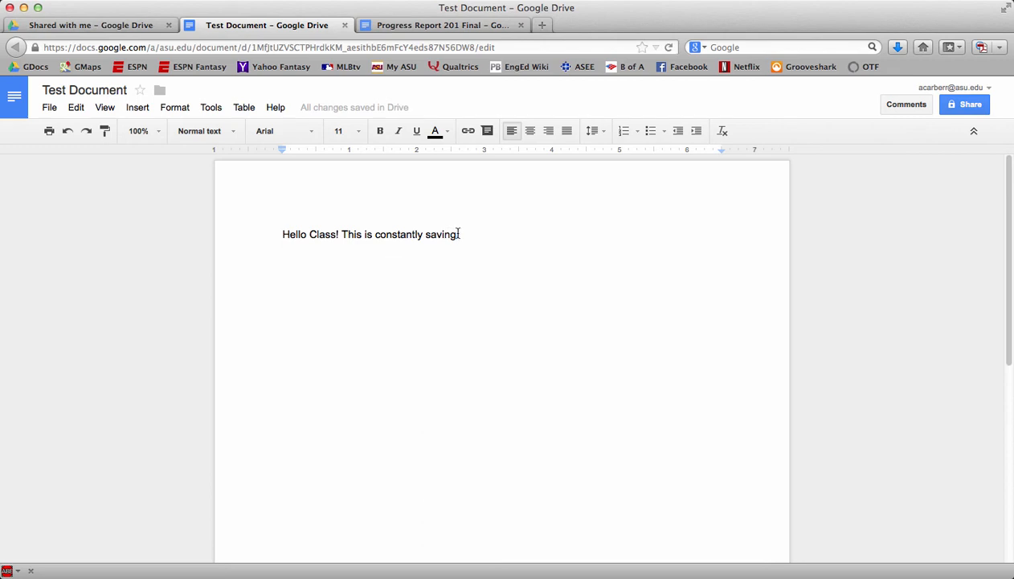
# Step: Add the comment "I added this. Check to make sure it makes sense." to the sentence "This is constantly saving."
pyautogui.moveTo(461, 233); pyautogui.dragTo(343, 235)
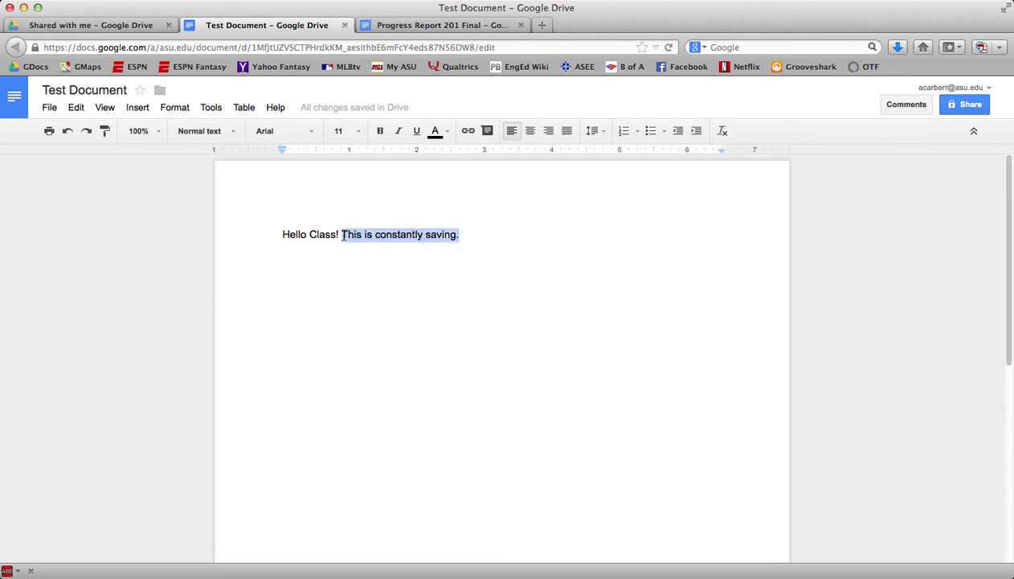
pyautogui.click(487, 131)
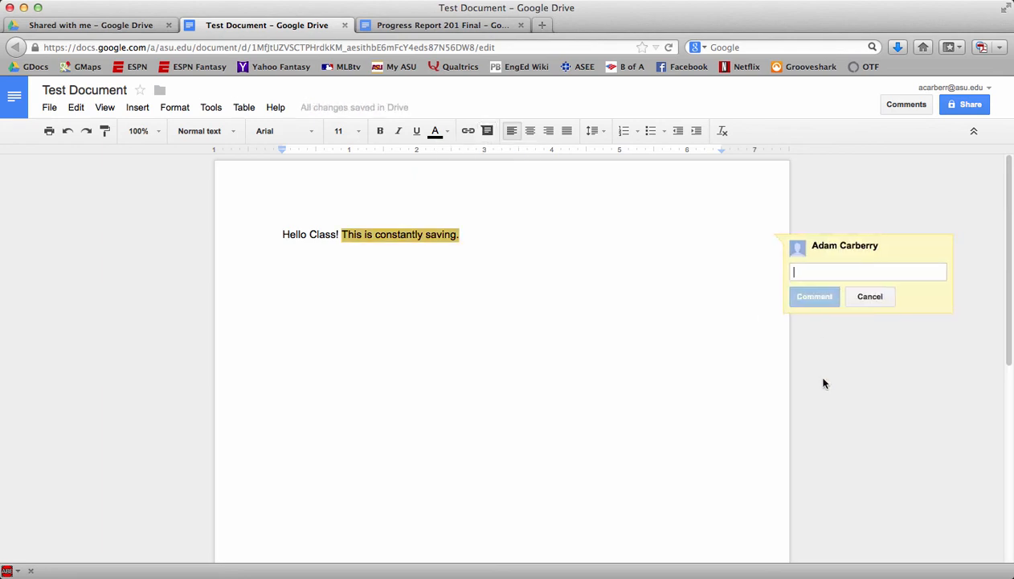
pyautogui.write('I a')
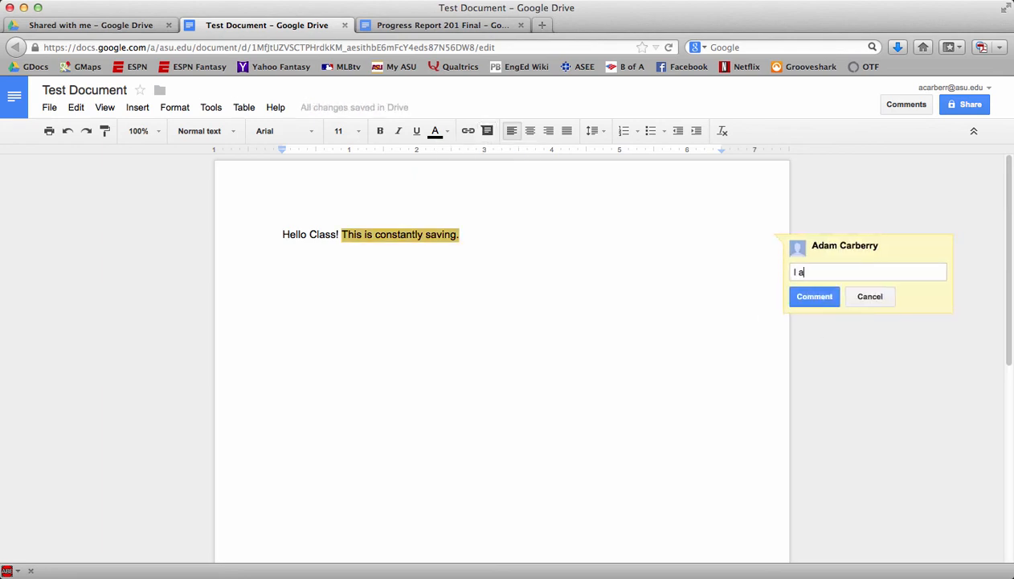
pyautogui.write('dded this. Check to make')
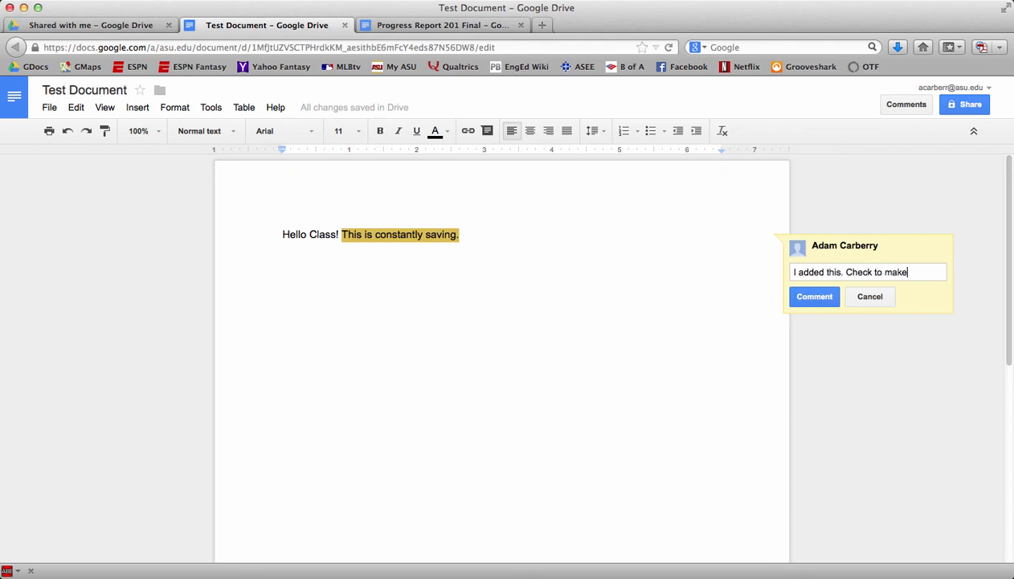
pyautogui.write(' sure it makes sense.')
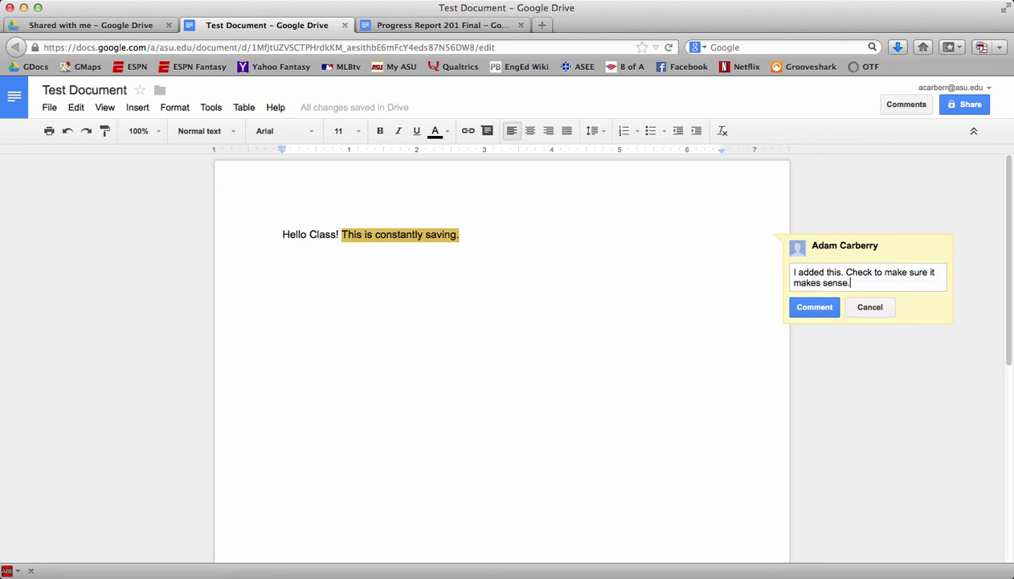
pyautogui.click(807, 311)
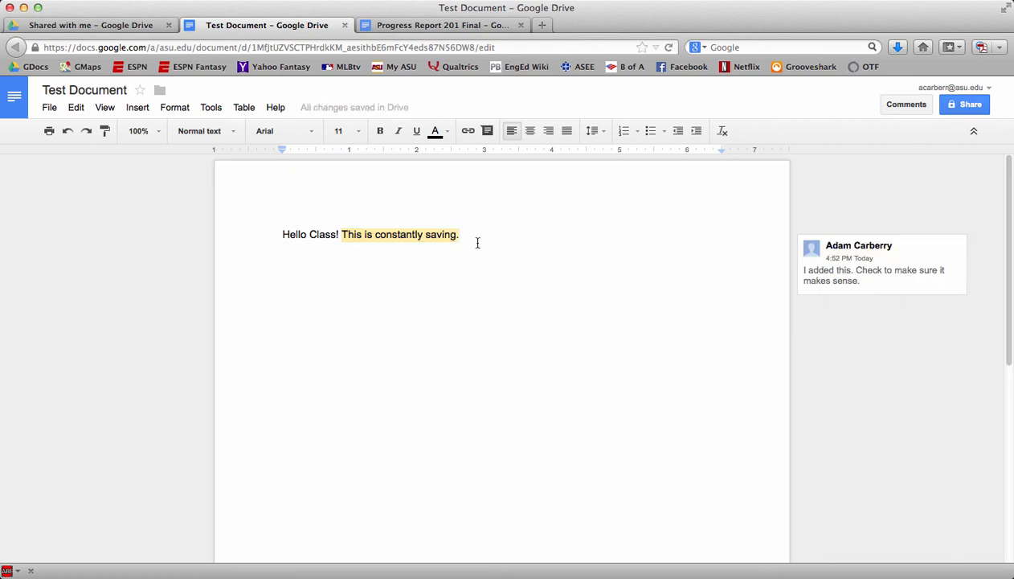
# Step: Reply "I checked this." to the comment on the highlighted sentence
pyautogui.click(898, 285)
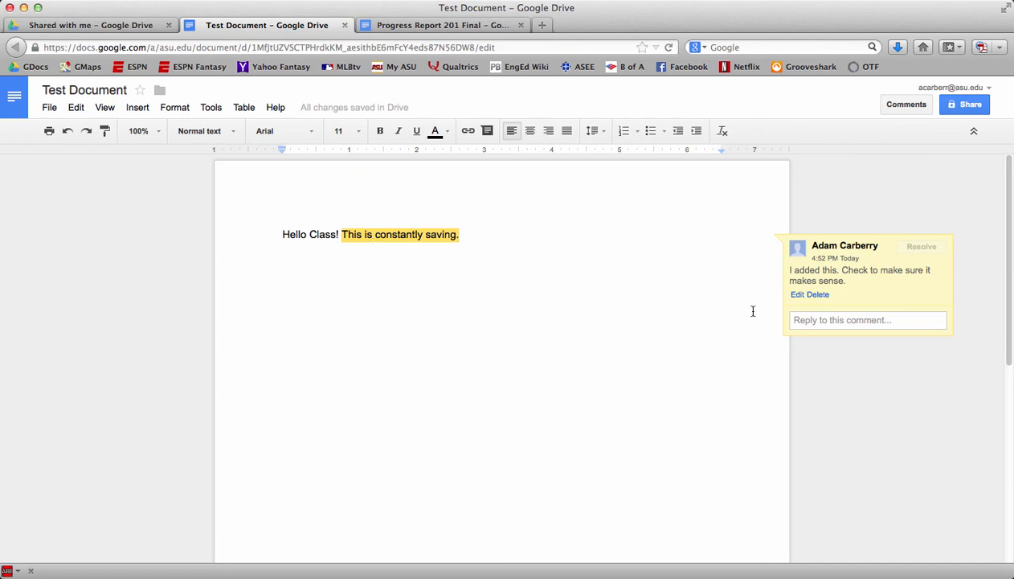
pyautogui.click(836, 320)
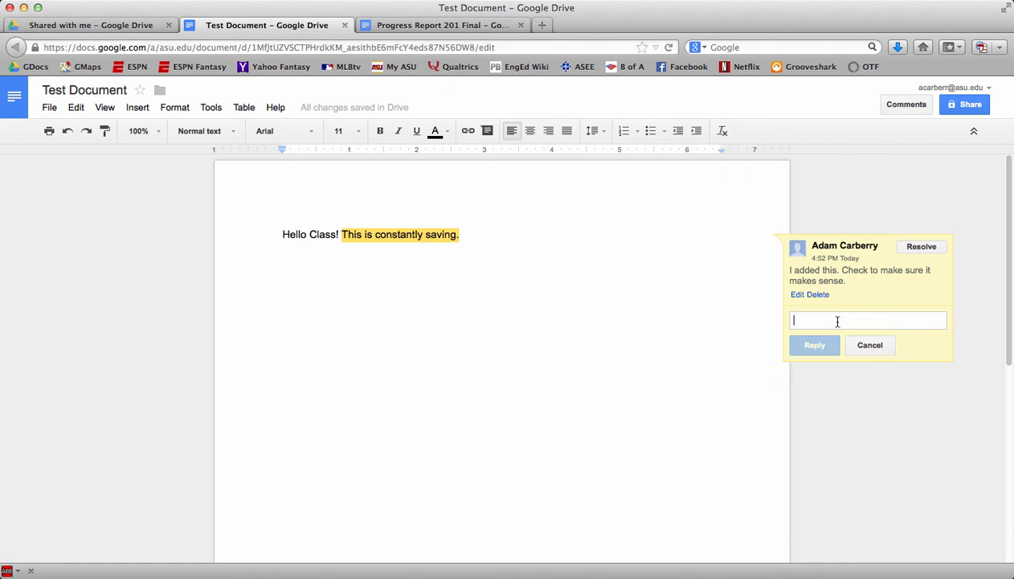
pyautogui.write('I ch')
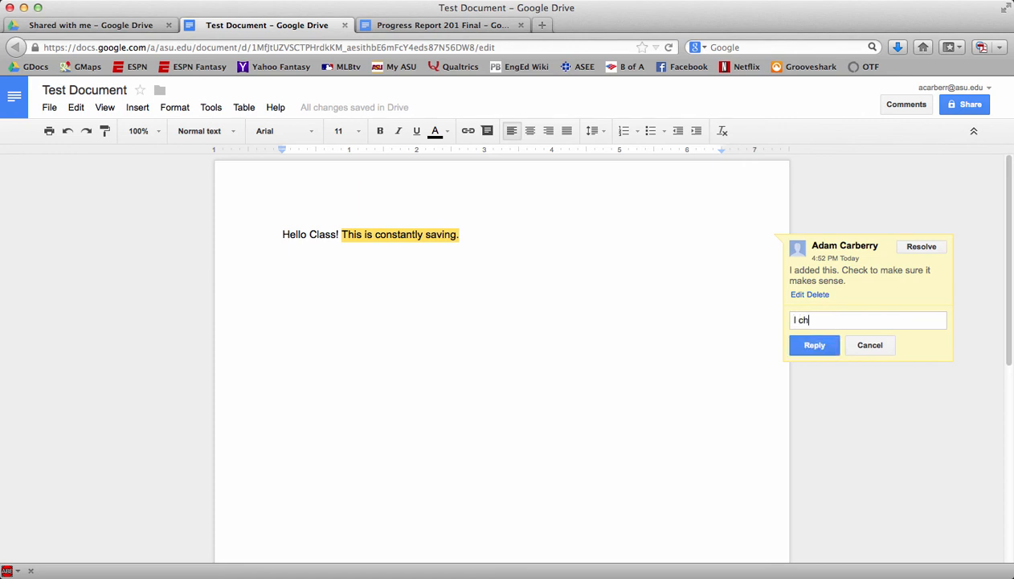
pyautogui.write('ecked this.')
pyautogui.press('Return')
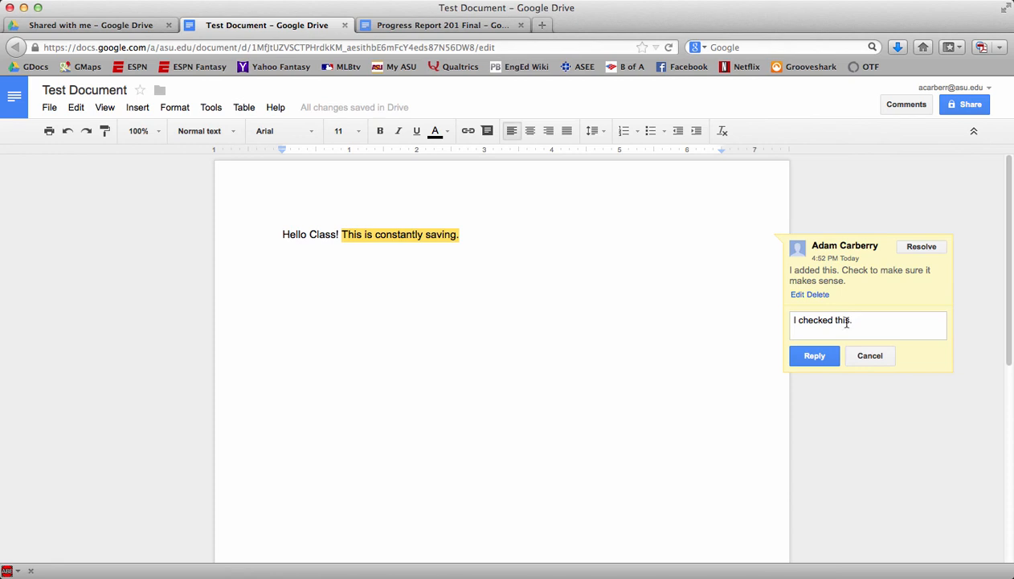
pyautogui.click(813, 356)
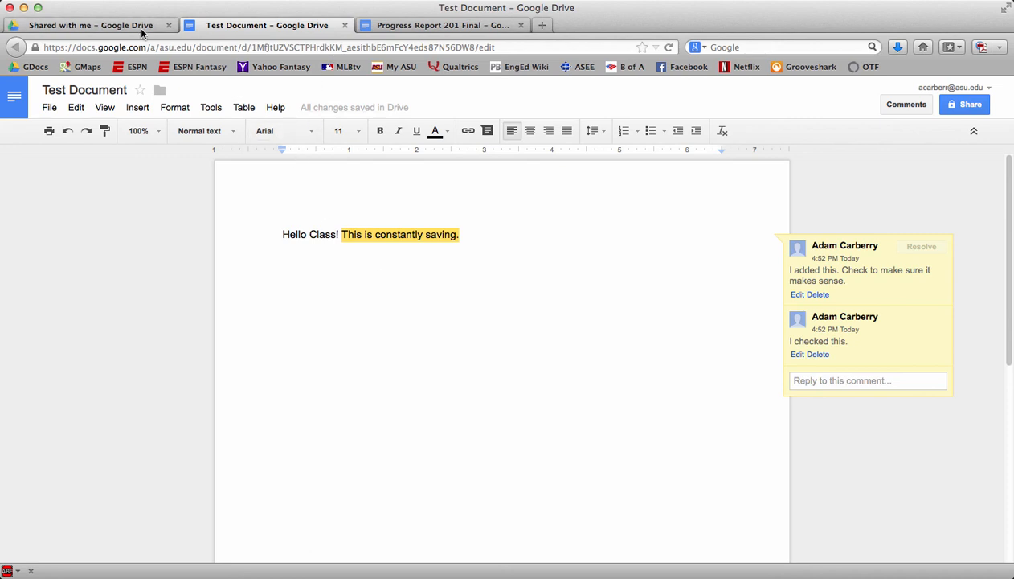
# Step: Return to the Shared with me list in Drive
pyautogui.click(142, 26)
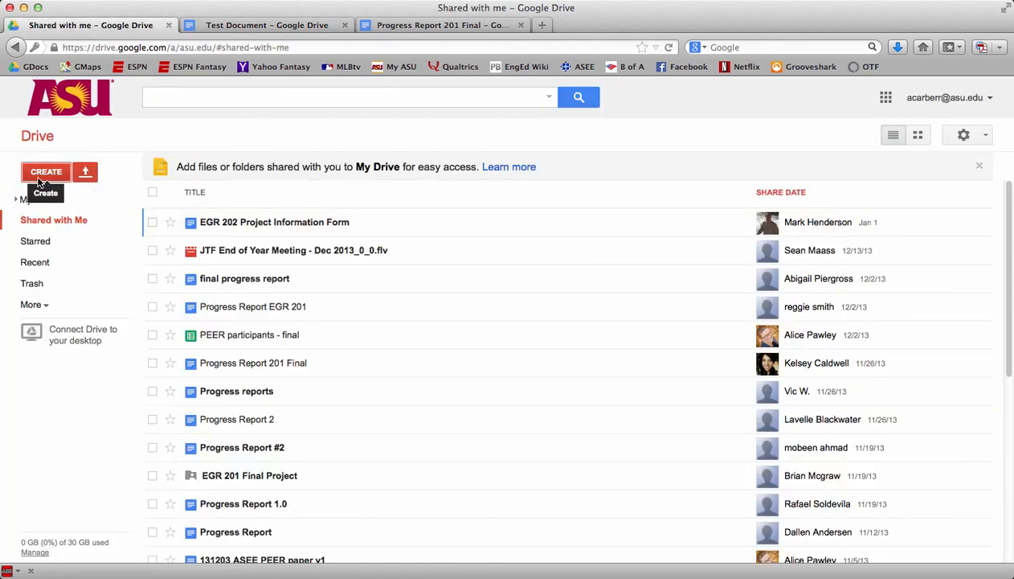